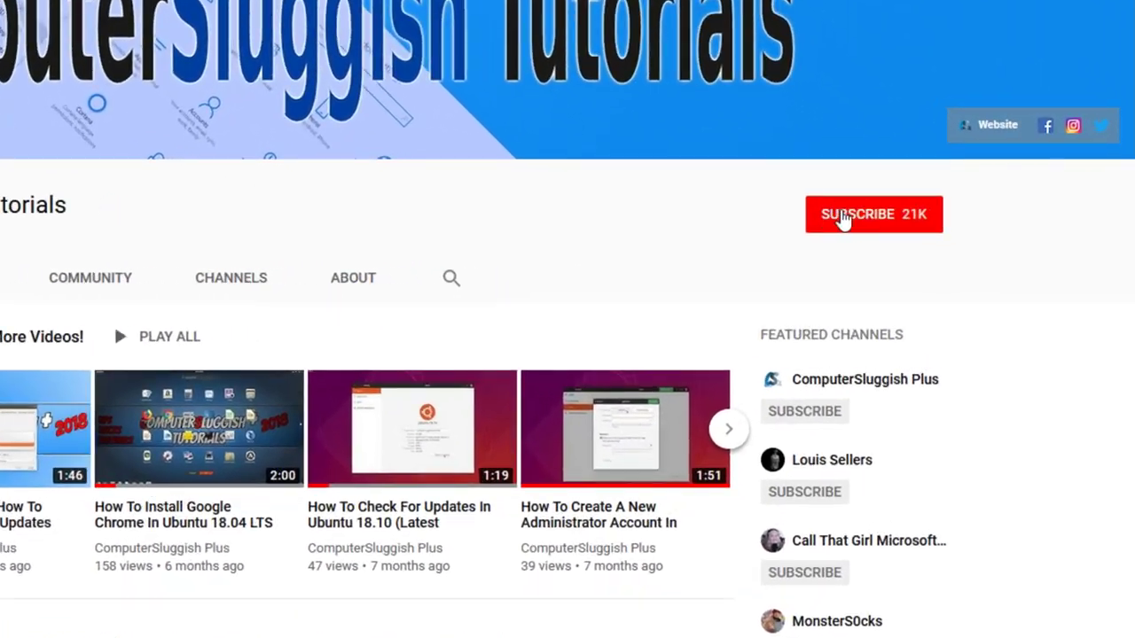
- Subscribe to the ComputerSluggish Tutorials channel on YouTube
{"action": "left_click", "coordinate": [886, 226]}
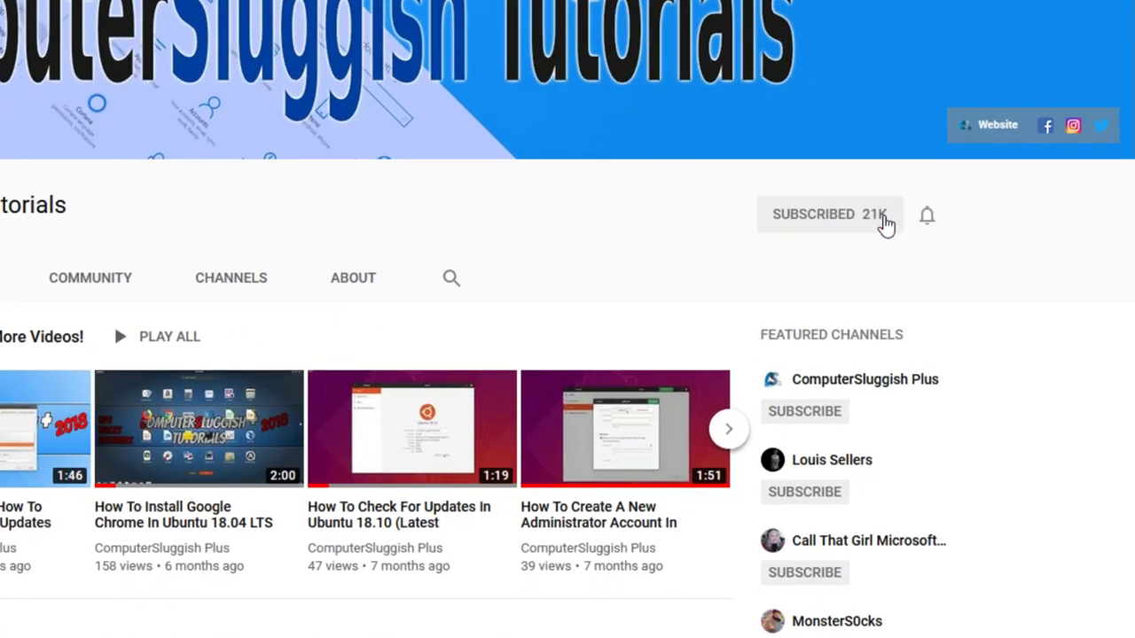
- Turn on notifications for every new video from the channel
{"action": "left_click", "coordinate": [928, 220]}
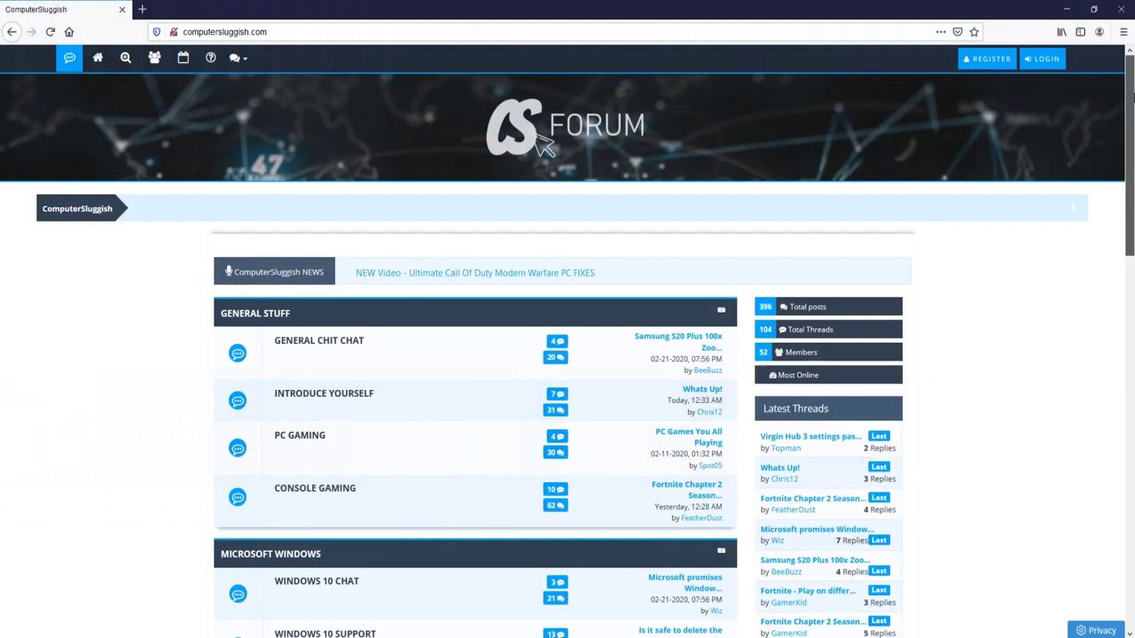
{"action": "scroll", "coordinate": [544, 82], "scroll_direction": "down", "scroll_amount": 3}
{"action": "left_click_drag", "start_coordinate": [1132, 120], "coordinate": [1132, 278]}
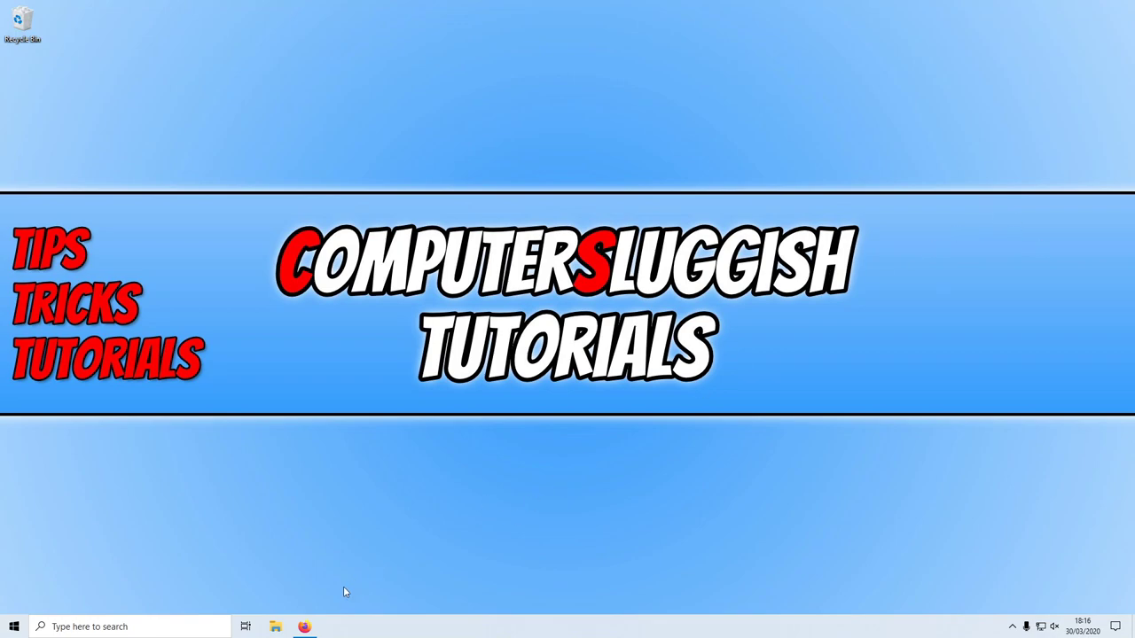
- Download the full OpenOffice 4.1.7 Windows (EXE) installation in English [British]
{"action": "left_click", "coordinate": [310, 628]}
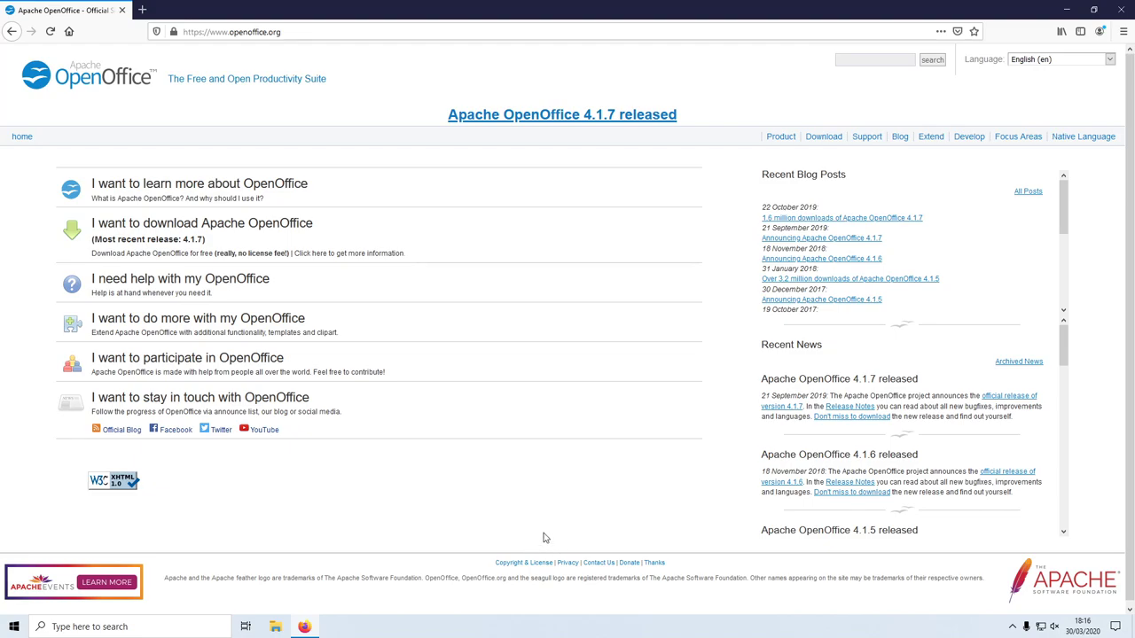
{"action": "left_click", "coordinate": [302, 229]}
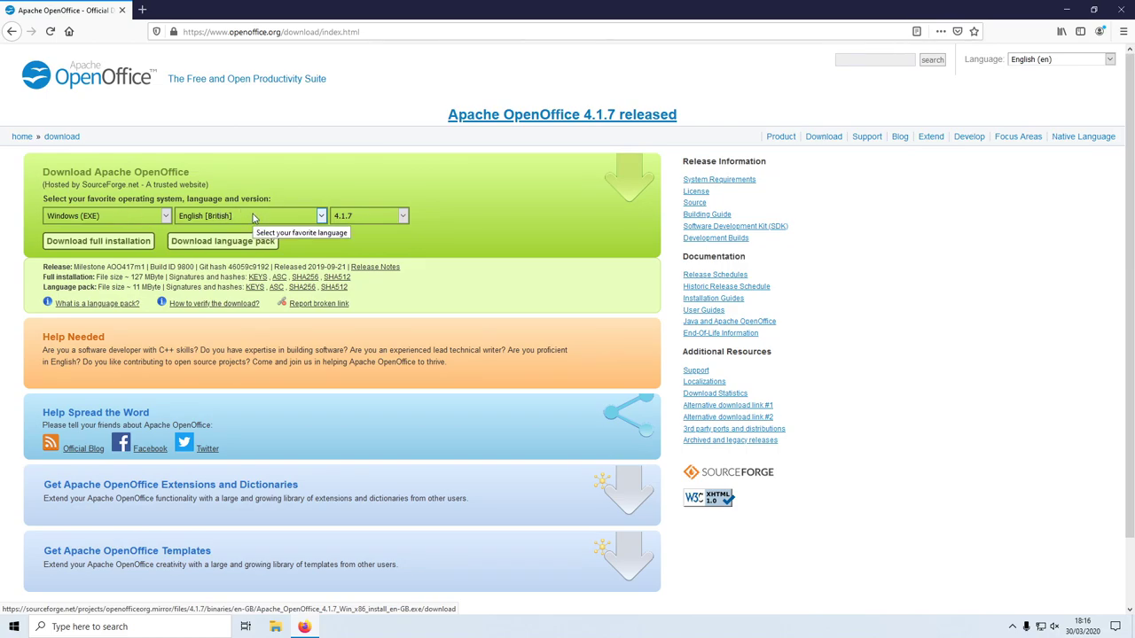
{"action": "left_click", "coordinate": [377, 215]}
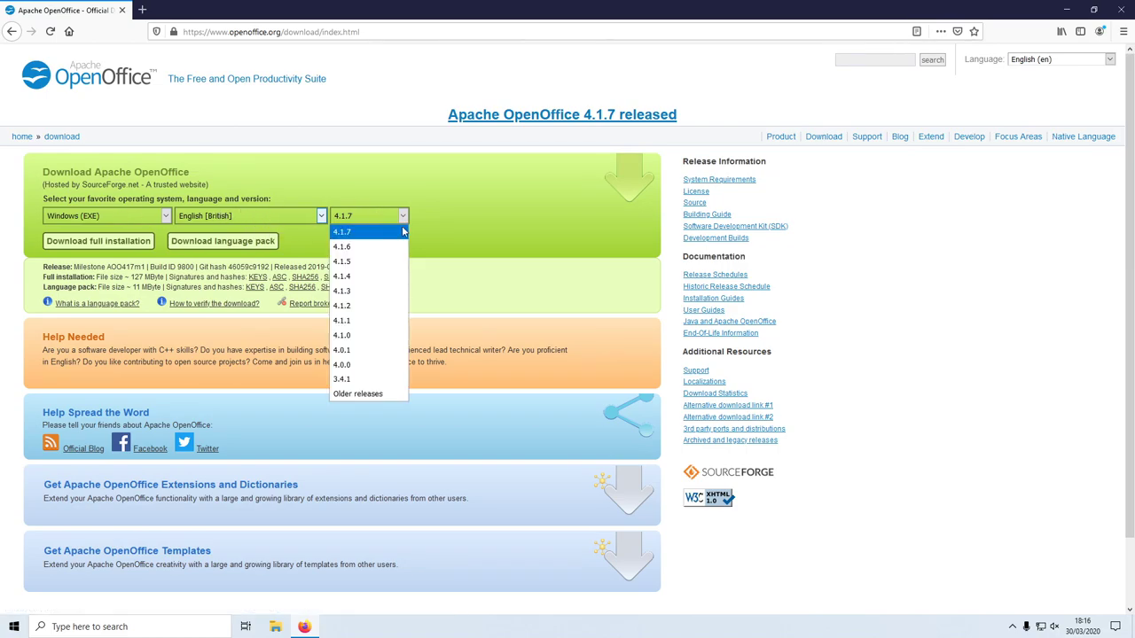
{"action": "left_click", "coordinate": [369, 233]}
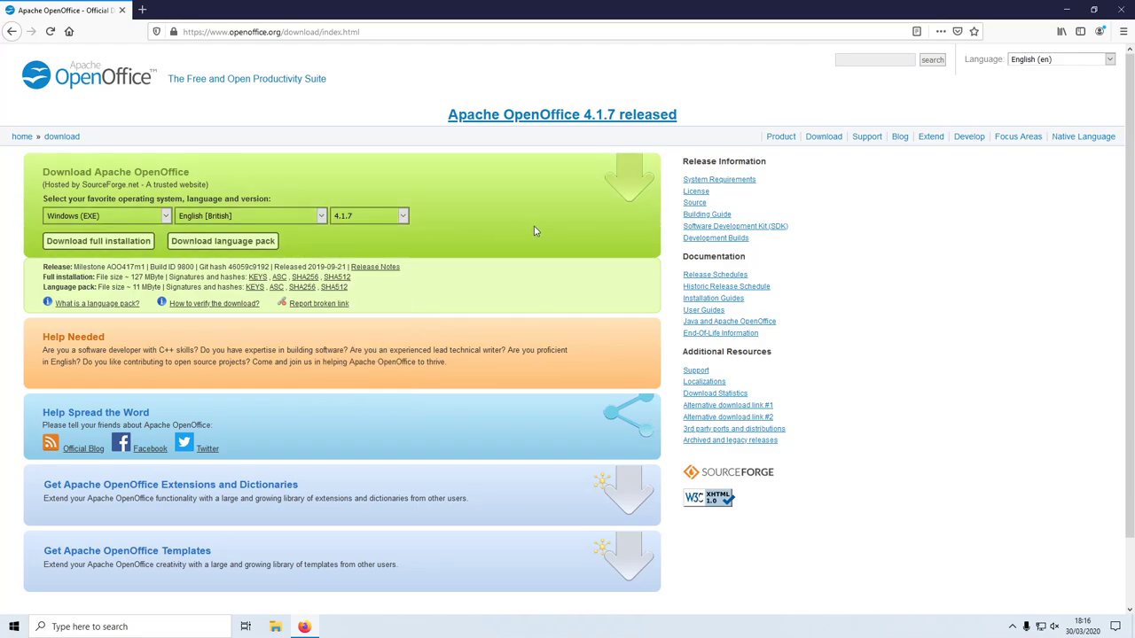
{"action": "left_click", "coordinate": [98, 244]}
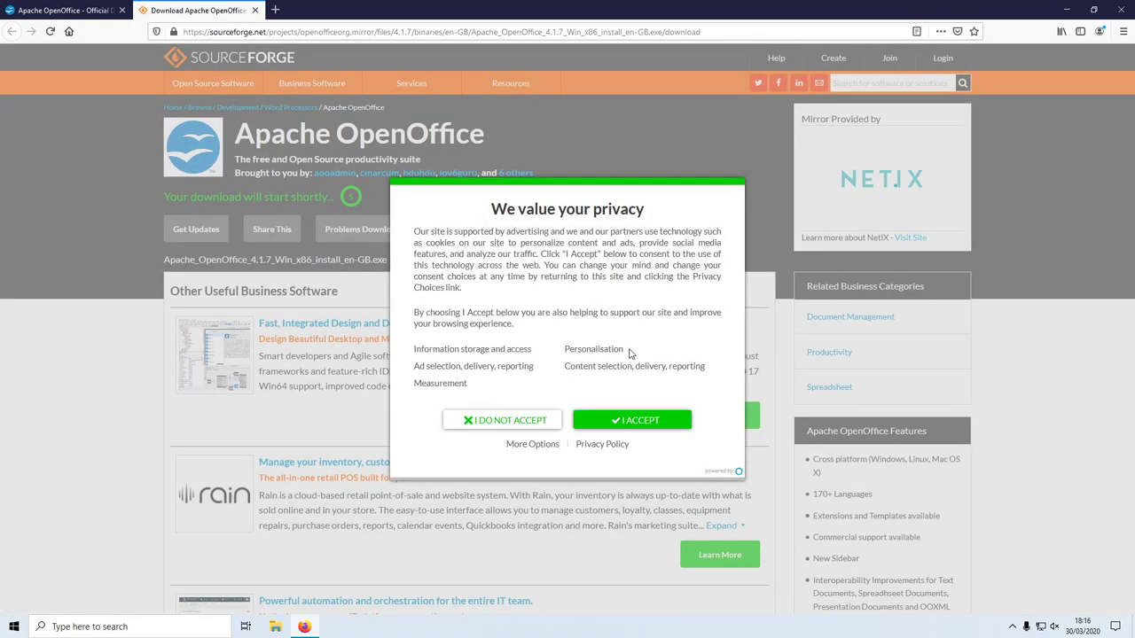
- Accept the SourceForge privacy notice, save the 4.1.7 installer, and launch it from Downloads
{"action": "left_click", "coordinate": [631, 420]}
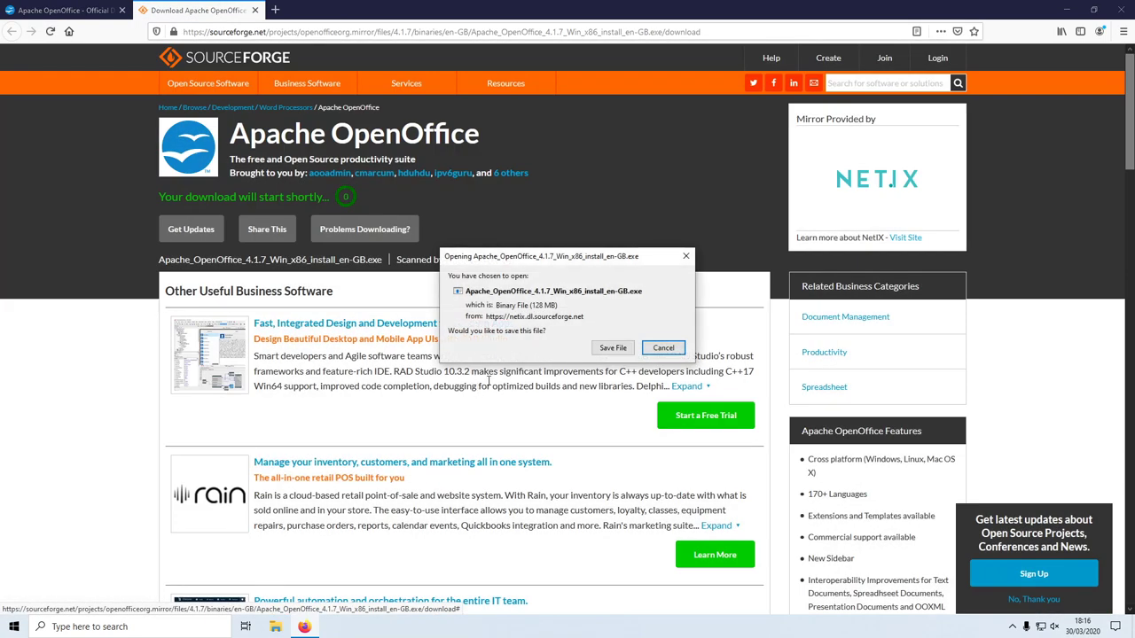
{"action": "left_click", "coordinate": [617, 348]}
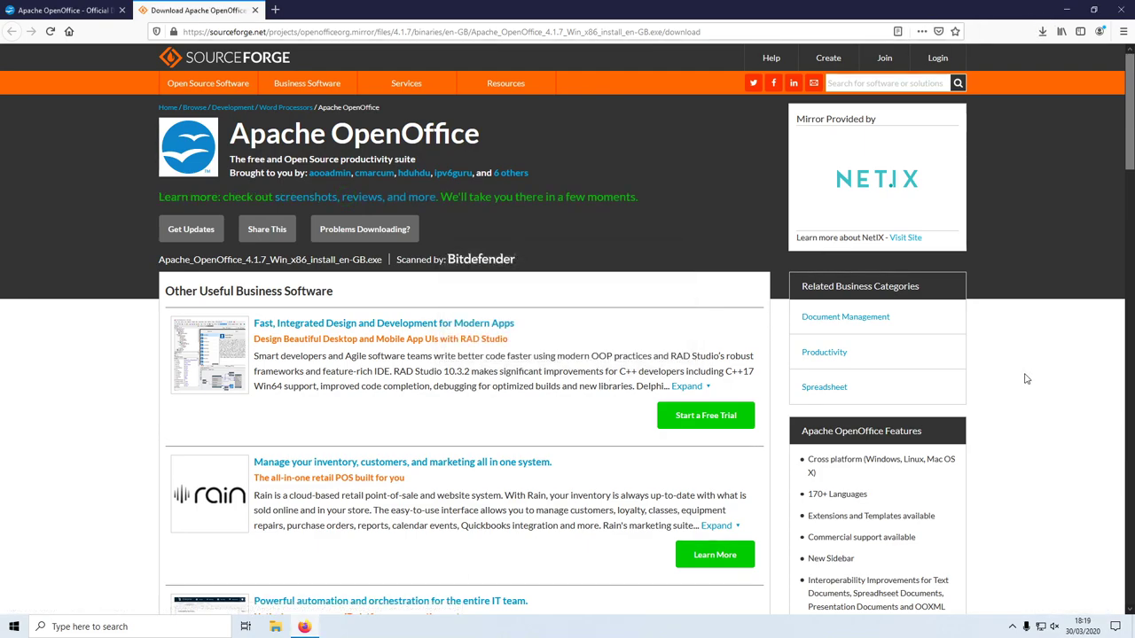
{"action": "left_click", "coordinate": [1043, 31]}
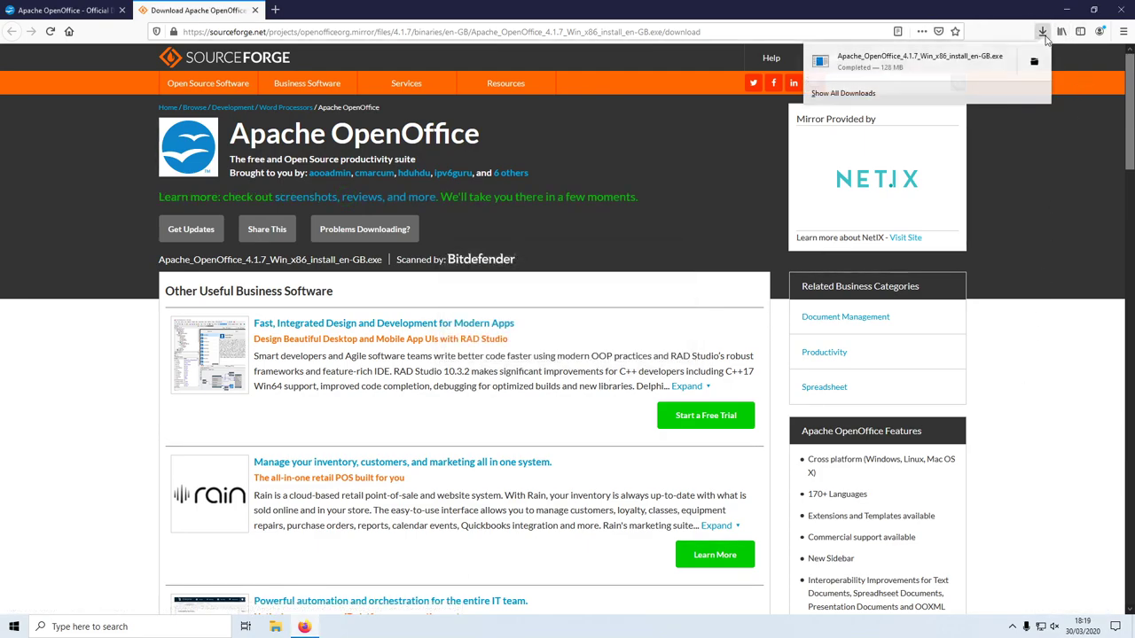
{"action": "left_click", "coordinate": [946, 66]}
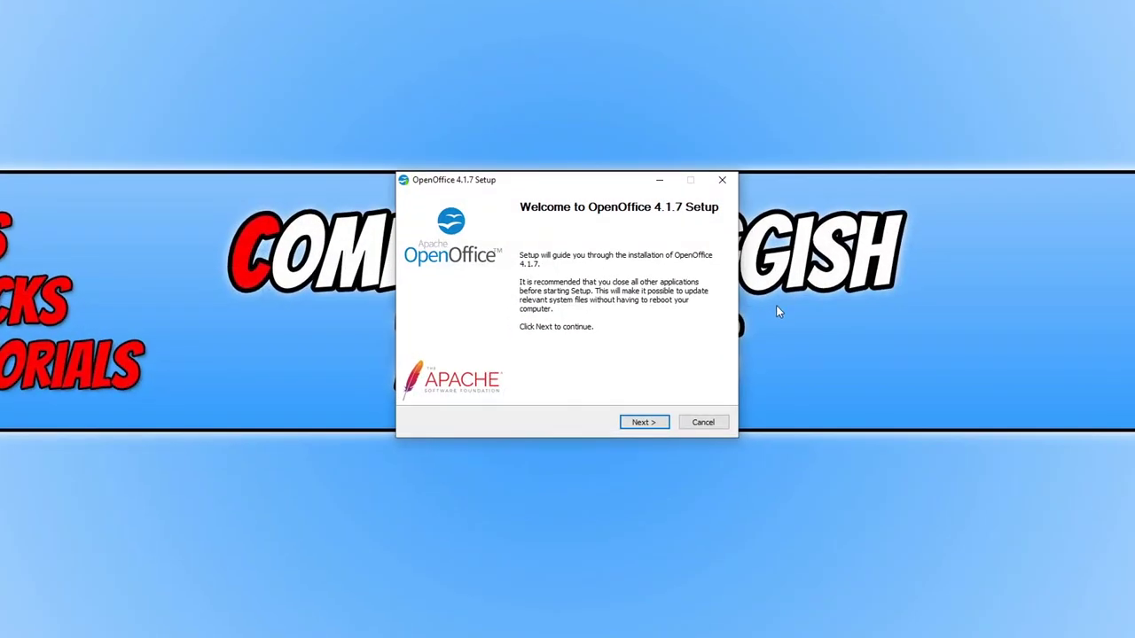
- Extract the OpenOffice installation files to the default Desktop destination folder
{"action": "left_click", "coordinate": [635, 422]}
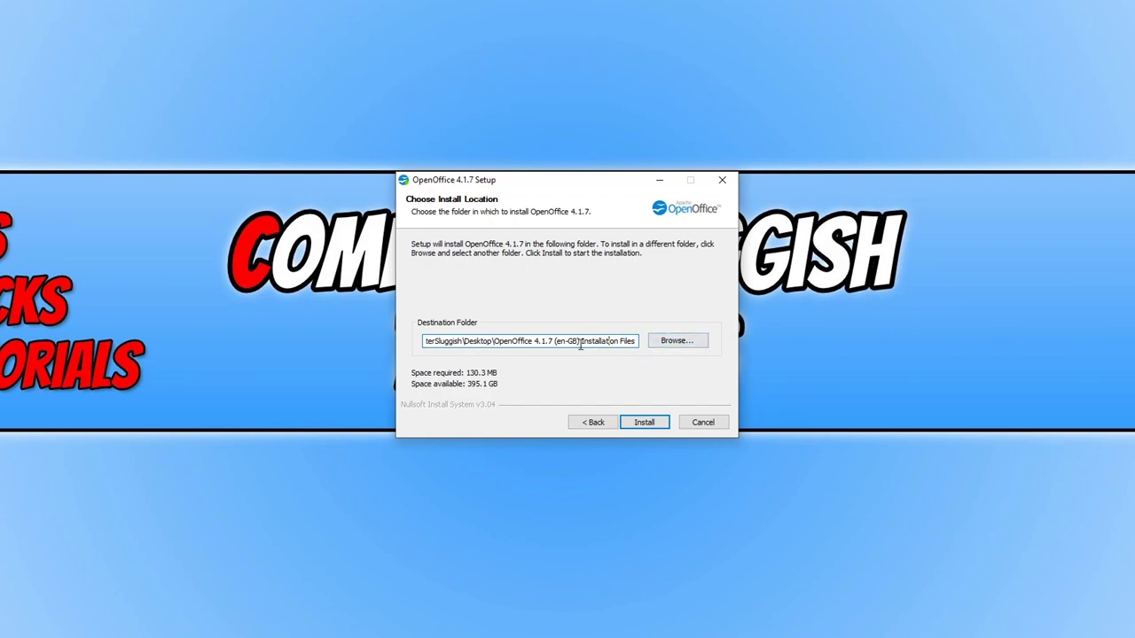
{"action": "mouse_move", "coordinate": [563, 342]}
{"action": "left_mouse_down"}
{"action": "mouse_move", "coordinate": [597, 343]}
{"action": "mouse_move", "coordinate": [494, 342]}
{"action": "mouse_move", "coordinate": [578, 342]}
{"action": "left_mouse_up"}
{"action": "left_click", "coordinate": [655, 425]}
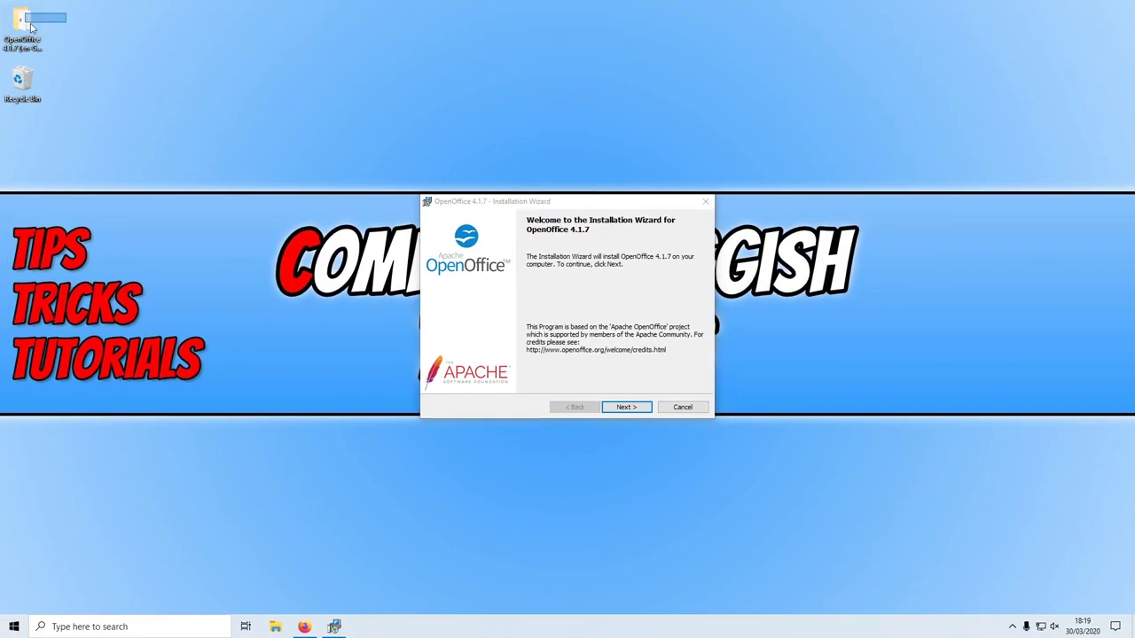
- Pass the wizard's Welcome page and the blank Customer Information page
{"action": "left_click_drag", "start_coordinate": [67, 13], "coordinate": [123, 24]}
{"action": "left_click", "coordinate": [531, 230]}
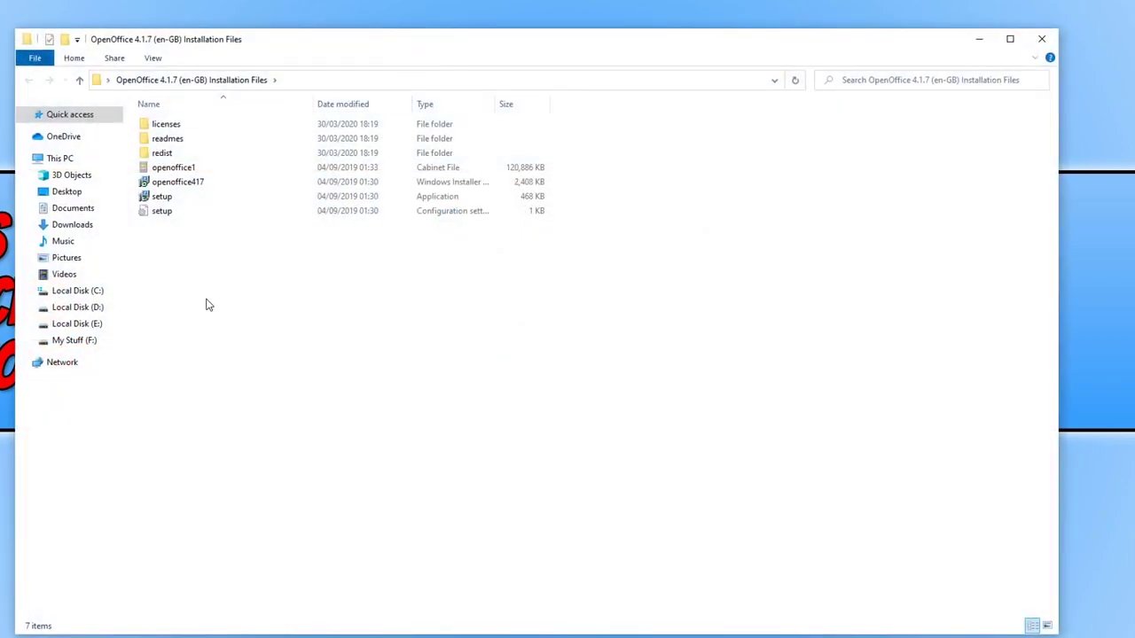
{"action": "left_click", "coordinate": [182, 196]}
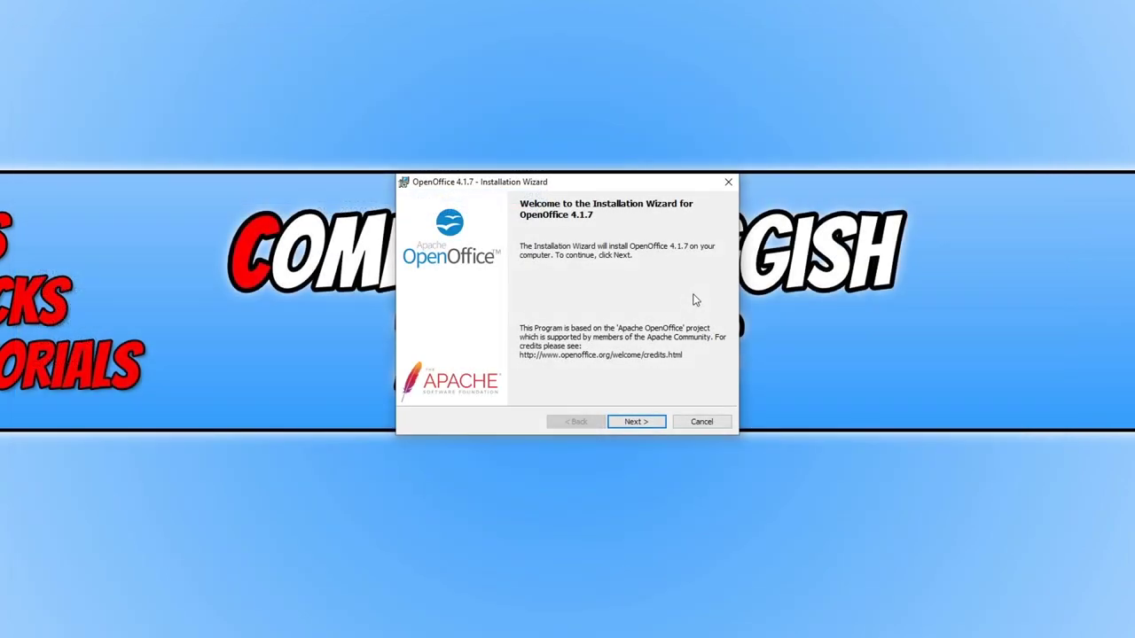
{"action": "left_click", "coordinate": [647, 425]}
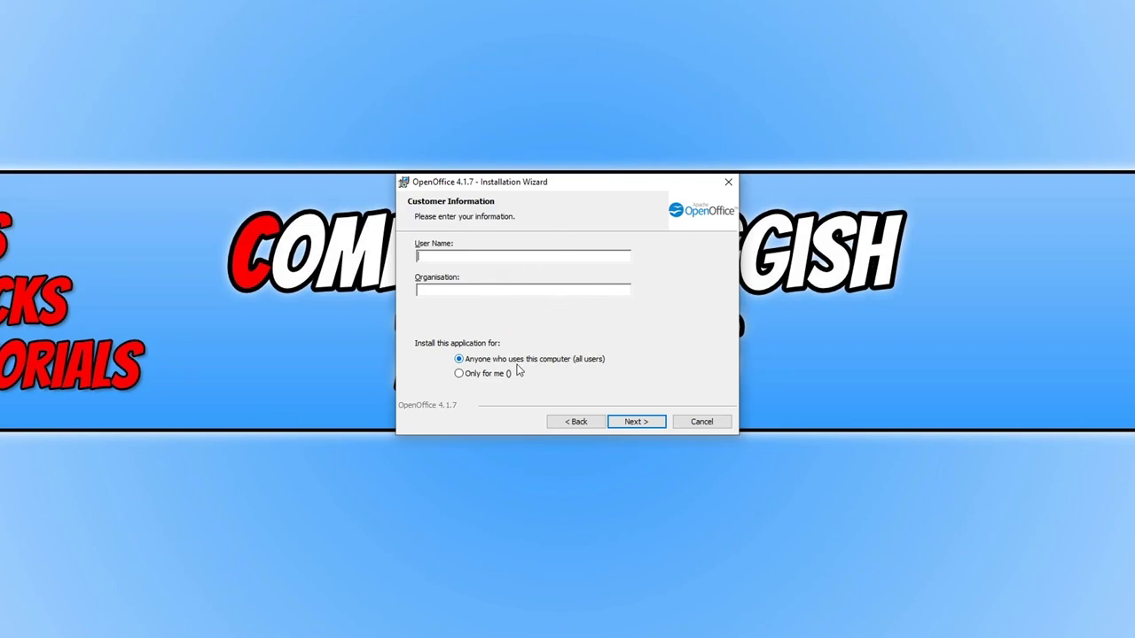
{"action": "left_click", "coordinate": [652, 424]}
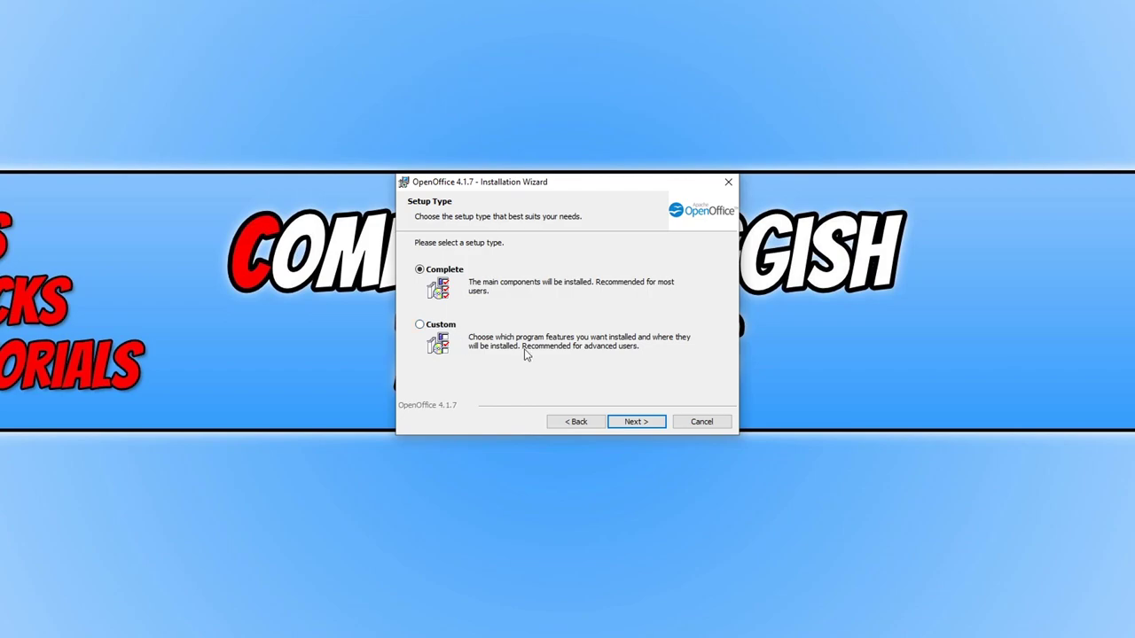
- Install OpenOffice 4.1.7 with the Complete setup type and a desktop start link
{"action": "left_click", "coordinate": [638, 422]}
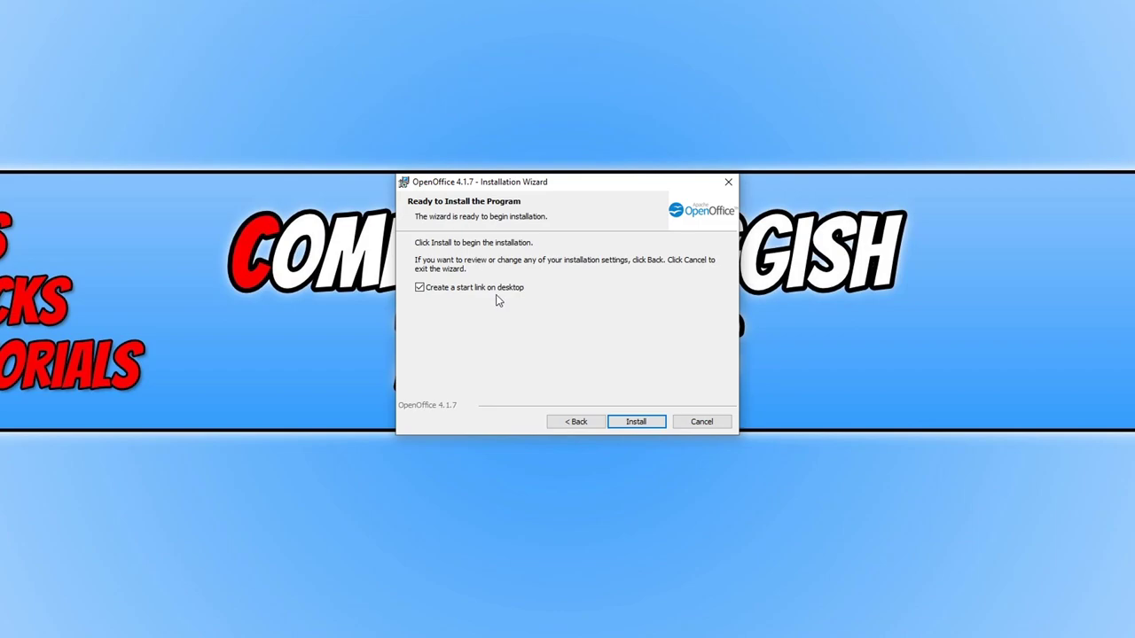
{"action": "left_click", "coordinate": [636, 422]}
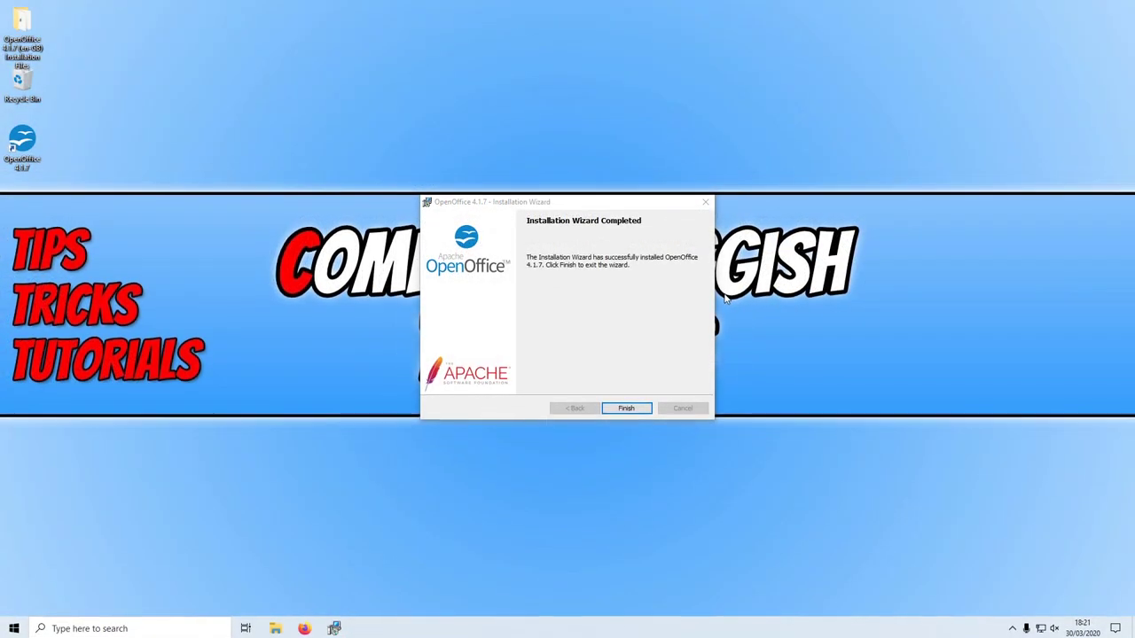
- Close the completed Installation Wizard with Finish
{"action": "left_click", "coordinate": [626, 419]}
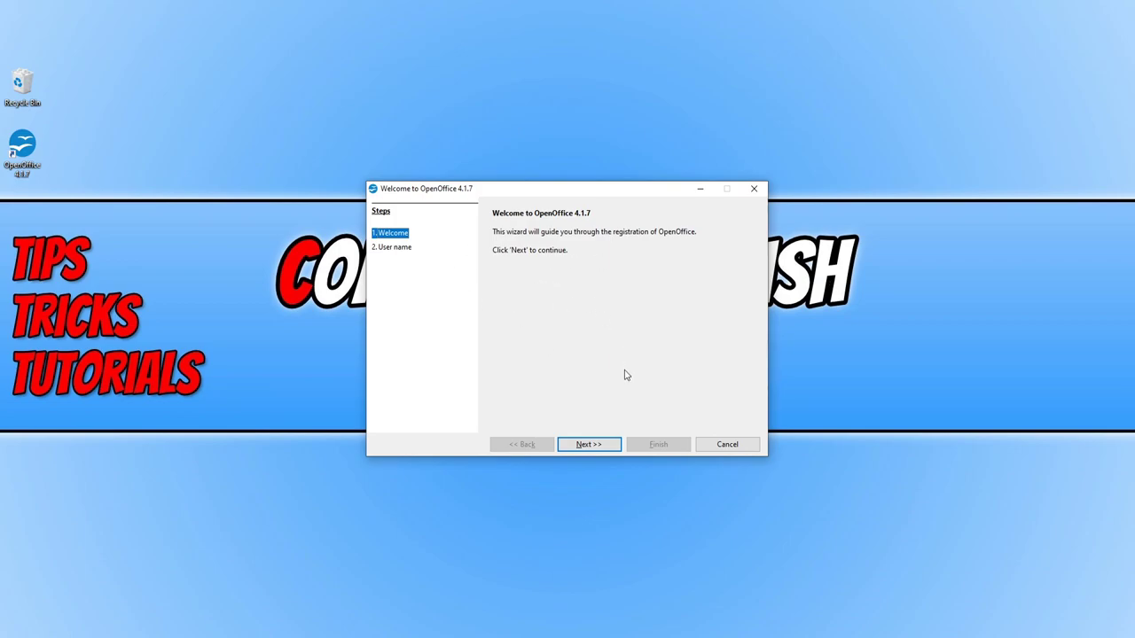
- Finish first-run setup with no name entered, then create a blank Text Document
{"action": "left_click", "coordinate": [588, 444]}
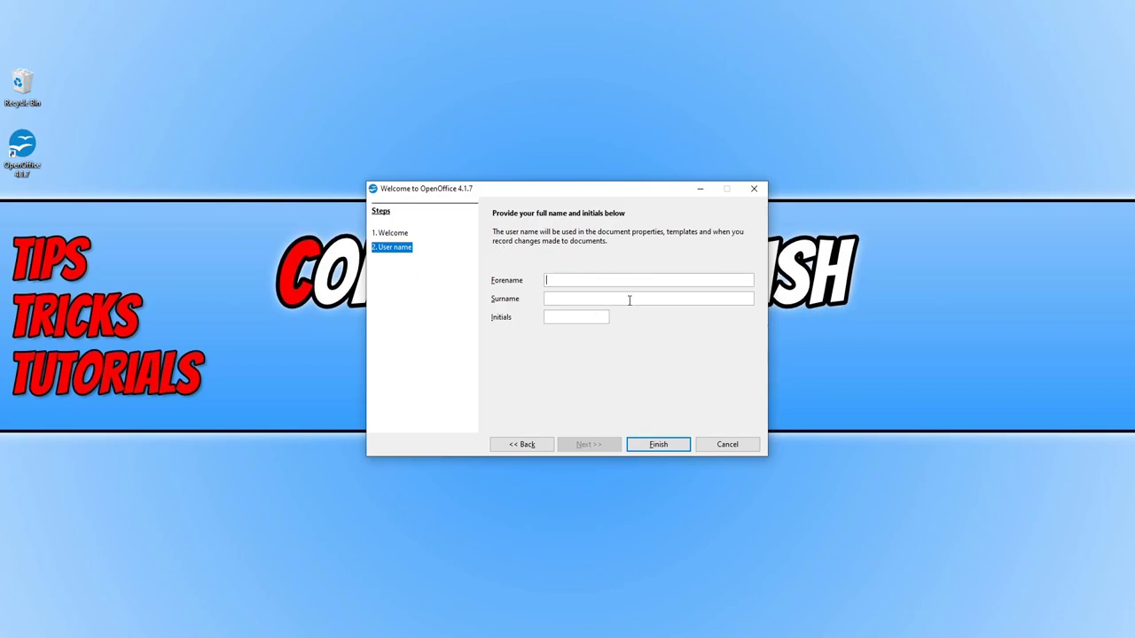
{"action": "left_click", "coordinate": [657, 444]}
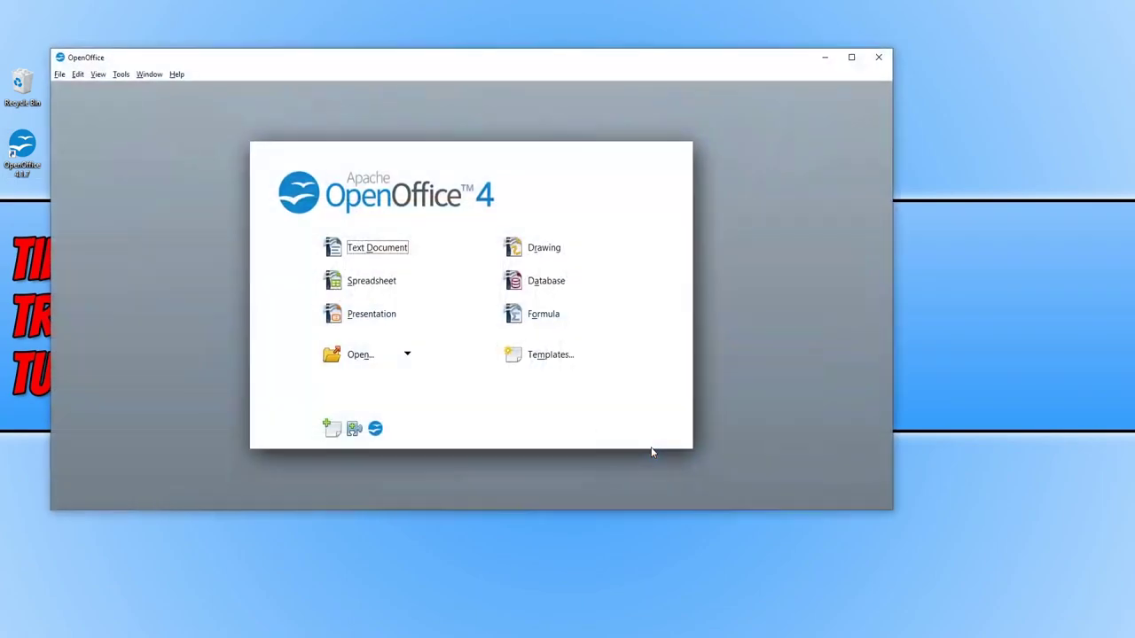
{"action": "left_click_drag", "start_coordinate": [514, 61], "coordinate": [611, 87]}
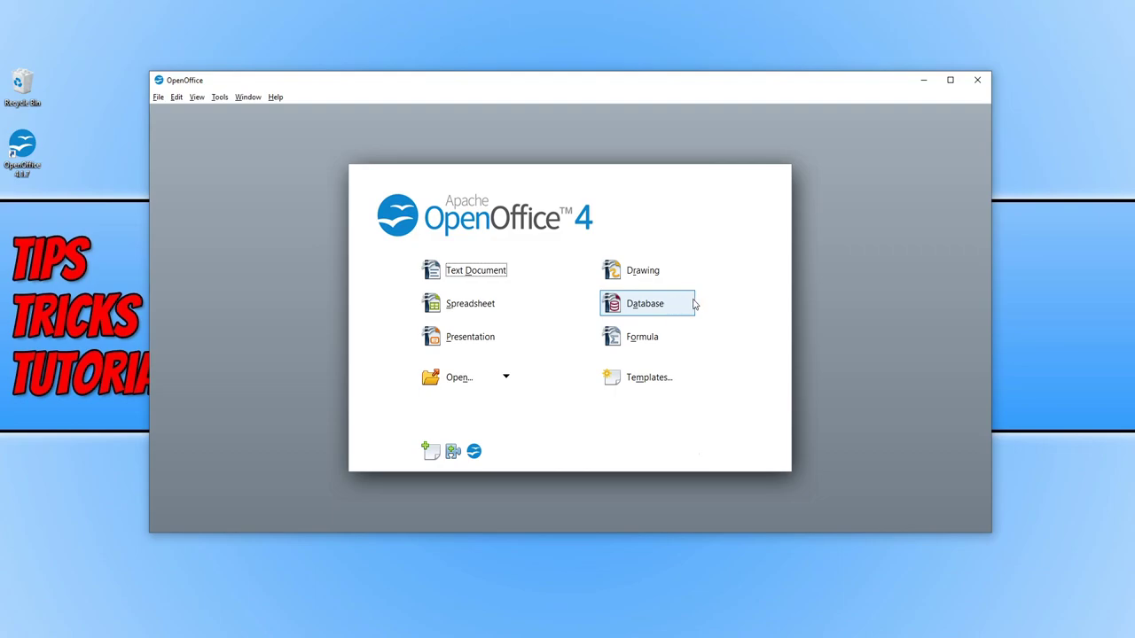
{"action": "left_click", "coordinate": [474, 275]}
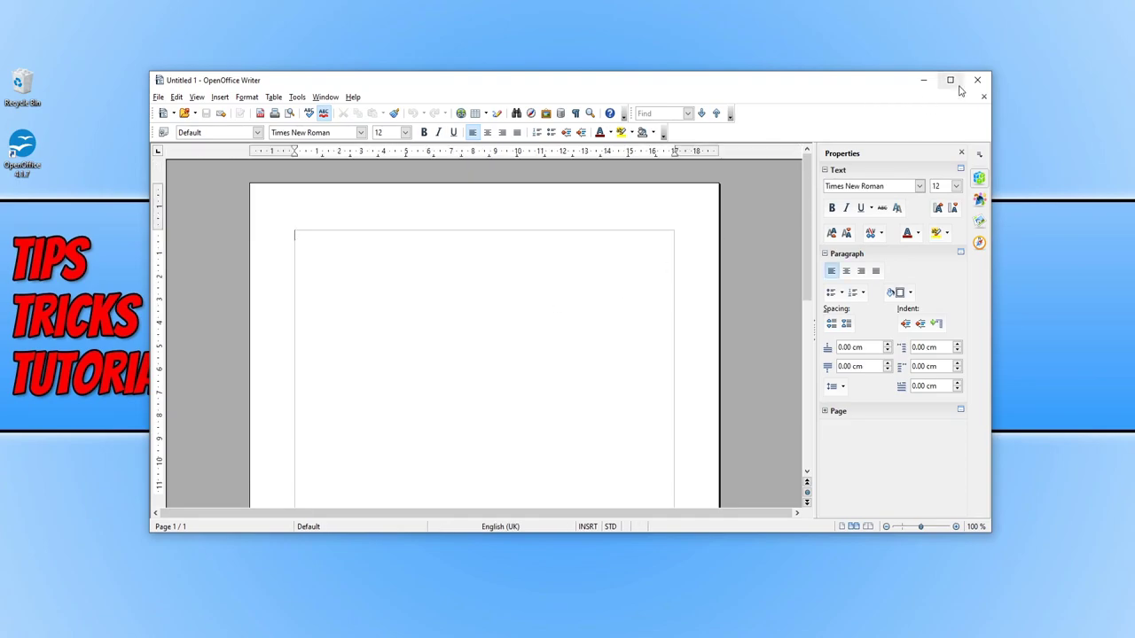
- Maximize Writer, type 'test', keep Times New Roman, then restore the window size
{"action": "double_click", "coordinate": [858, 86]}
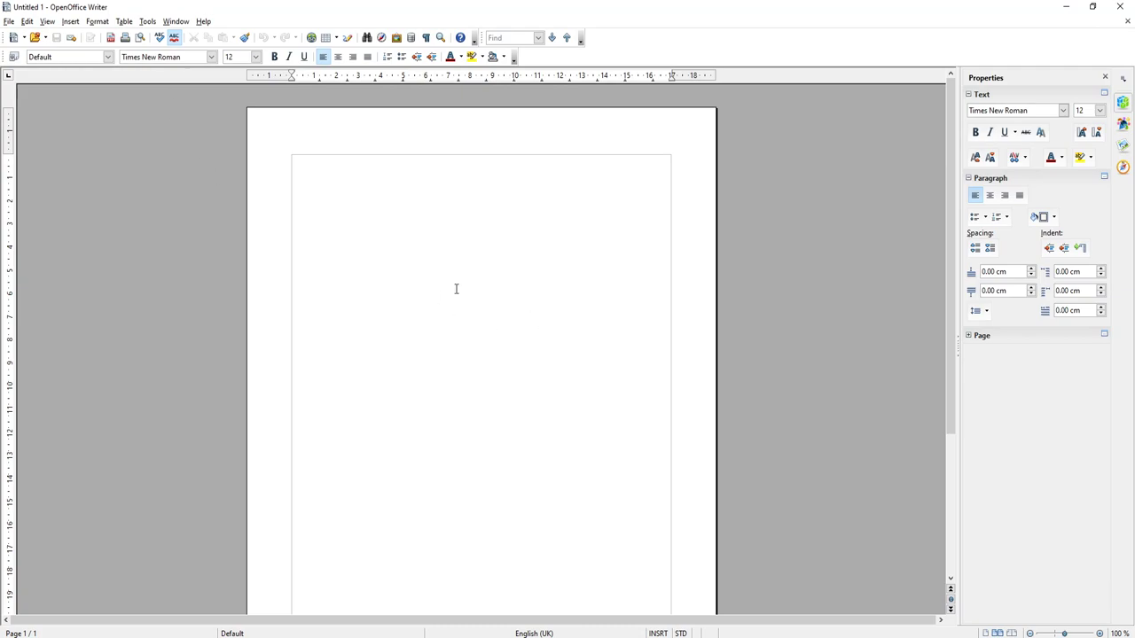
{"action": "type", "text": "test"}
{"action": "left_click", "coordinate": [211, 56]}
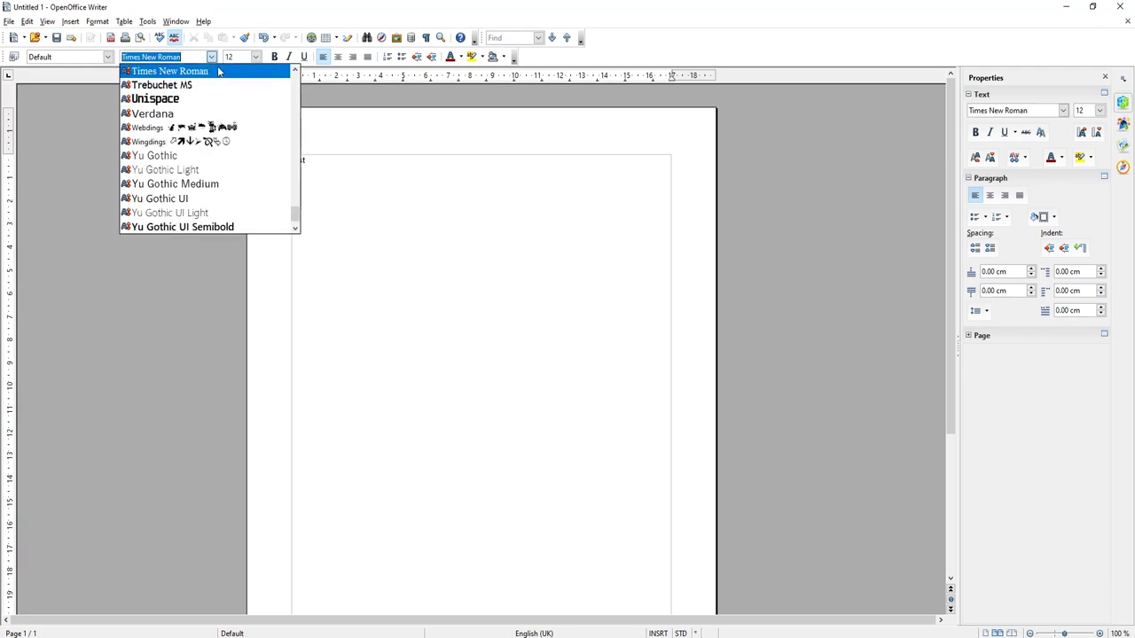
{"action": "left_click", "coordinate": [318, 188]}
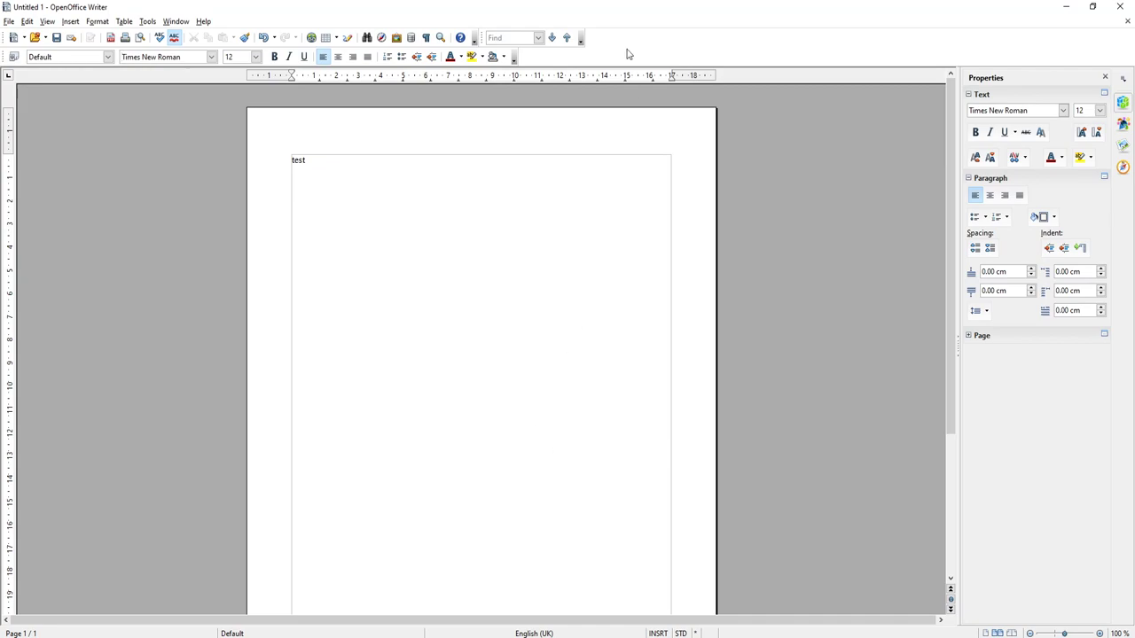
{"action": "left_click_drag", "start_coordinate": [623, 7], "coordinate": [567, 59]}
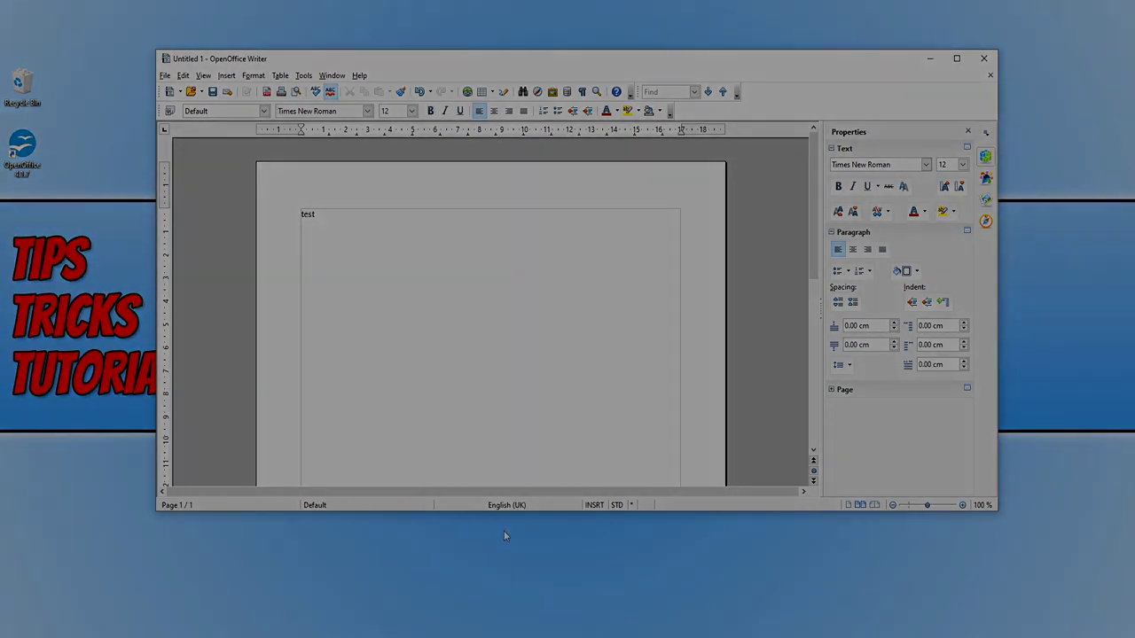